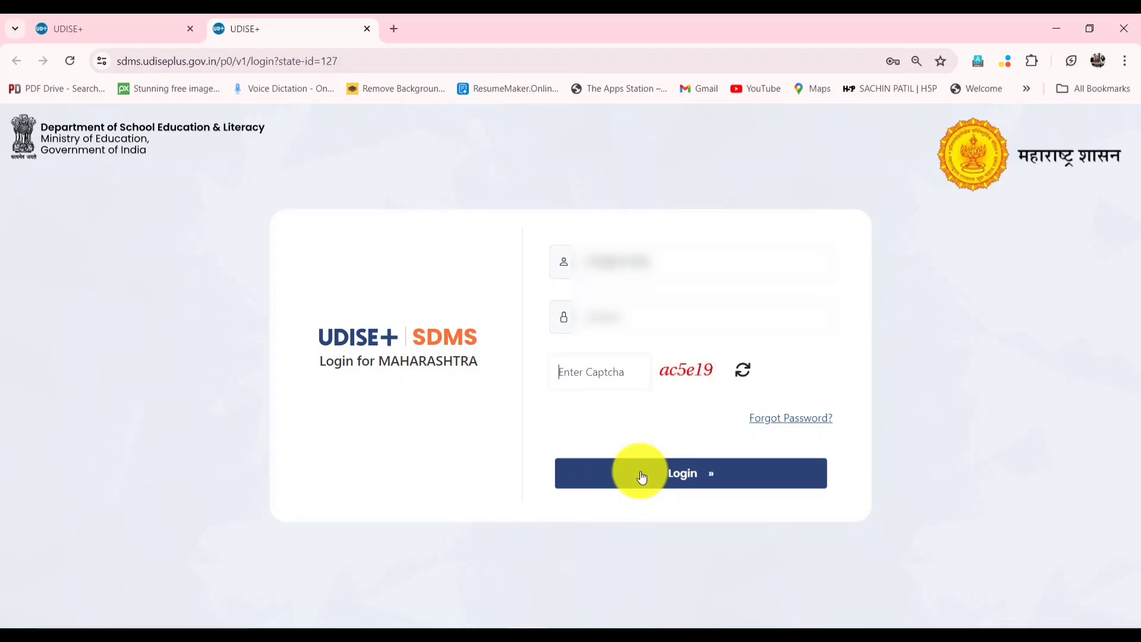
Log in to the school account and enter the current academic year 2024-25, dismissing the school information notice
{"action": "left_click", "coordinate": [642, 477]}
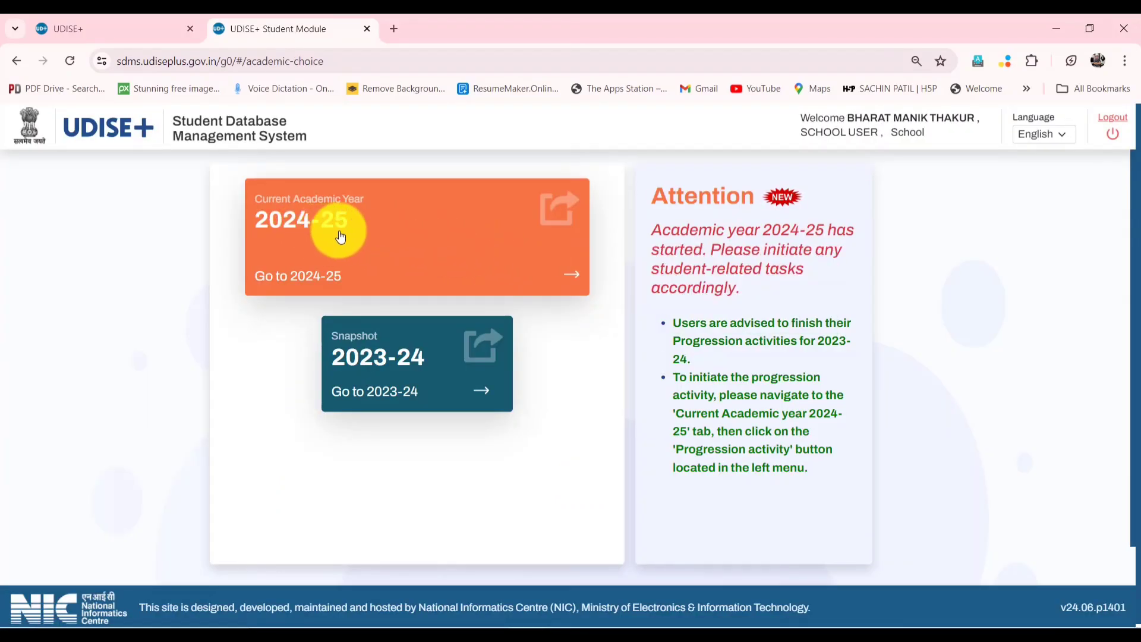
{"action": "left_click", "coordinate": [372, 250]}
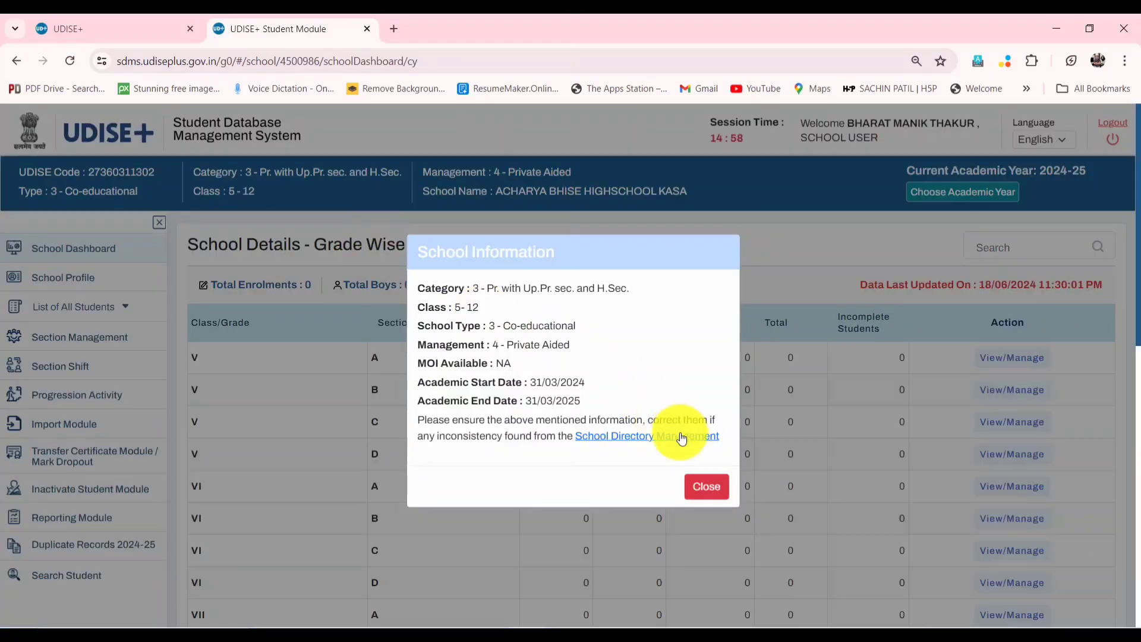
{"action": "left_click", "coordinate": [705, 488]}
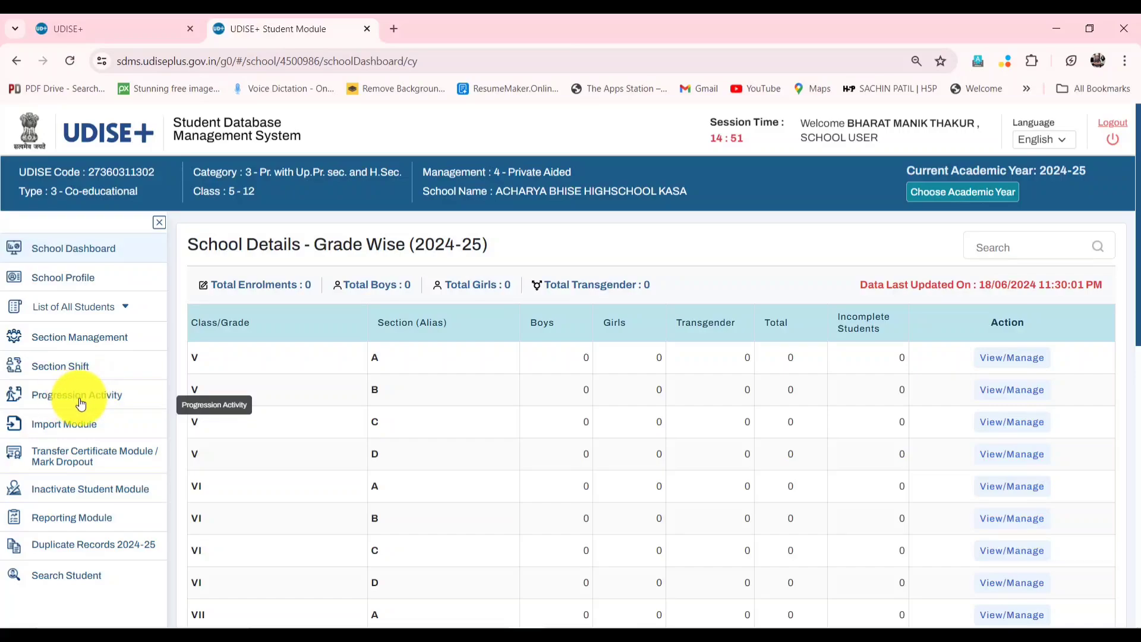
Open the Progression Module and list the students of Class VI, Section D
{"action": "left_click", "coordinate": [100, 405]}
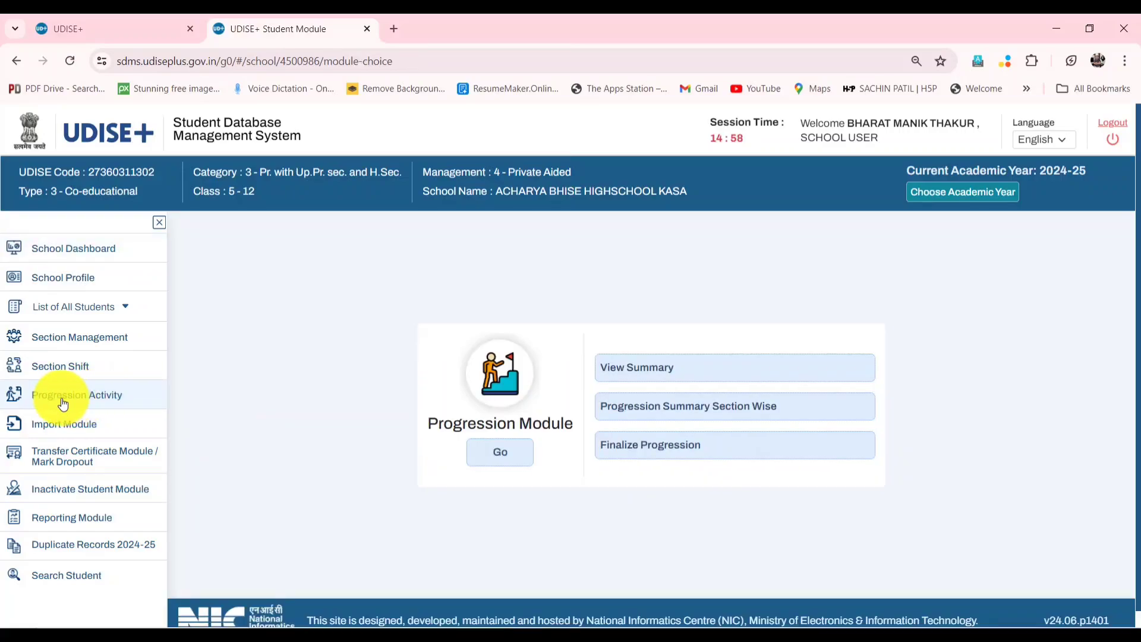
{"action": "left_click", "coordinate": [499, 458]}
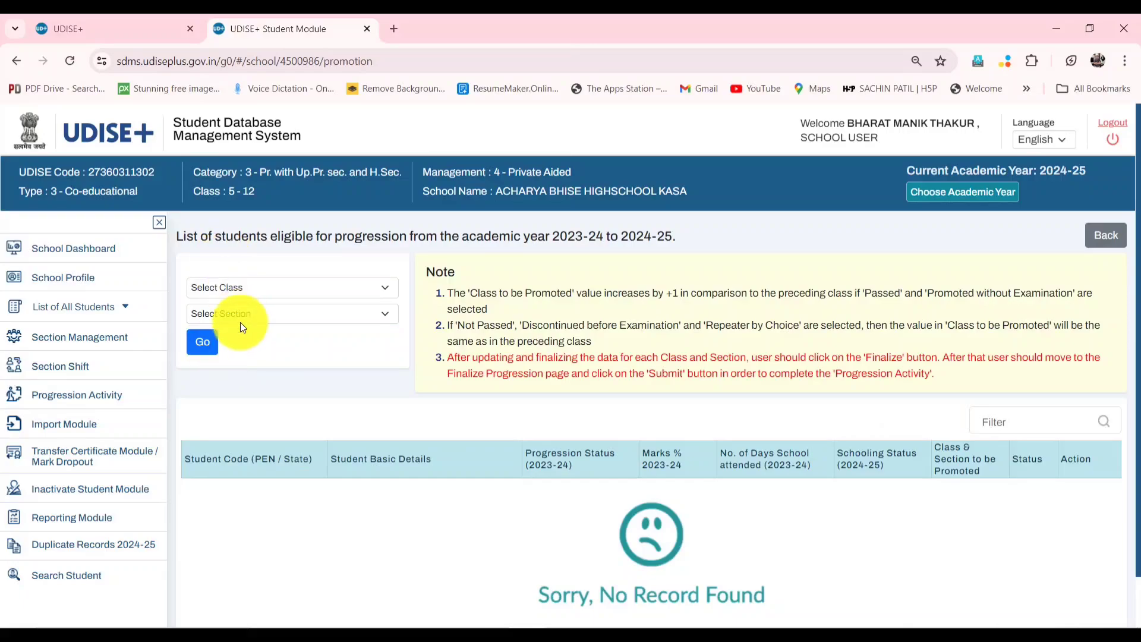
{"action": "left_click", "coordinate": [226, 290]}
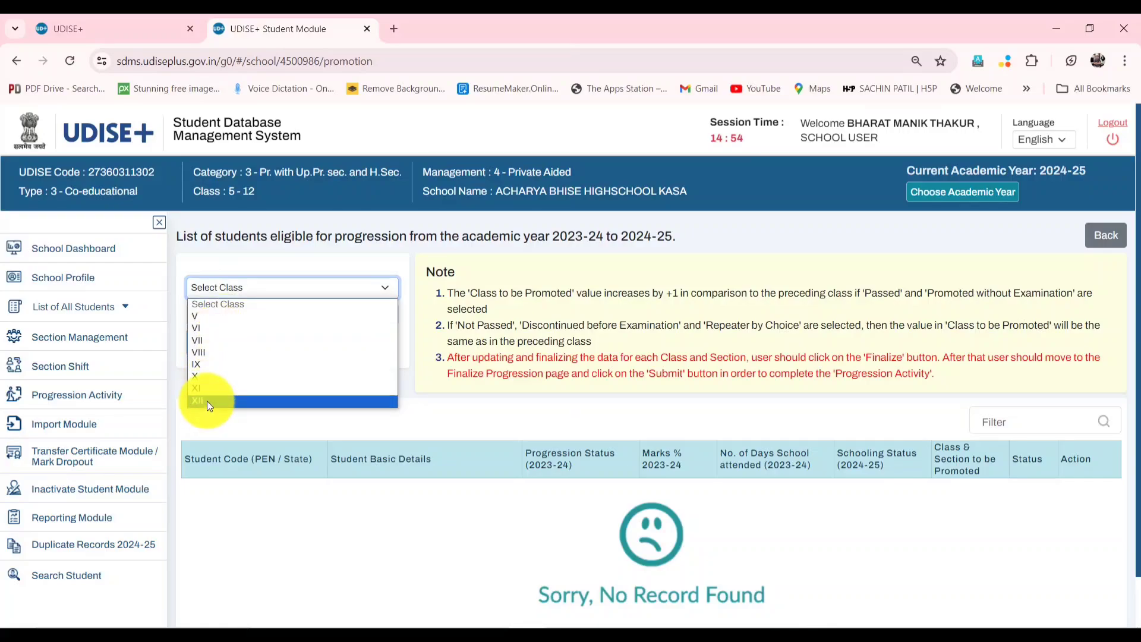
{"action": "left_click", "coordinate": [215, 329]}
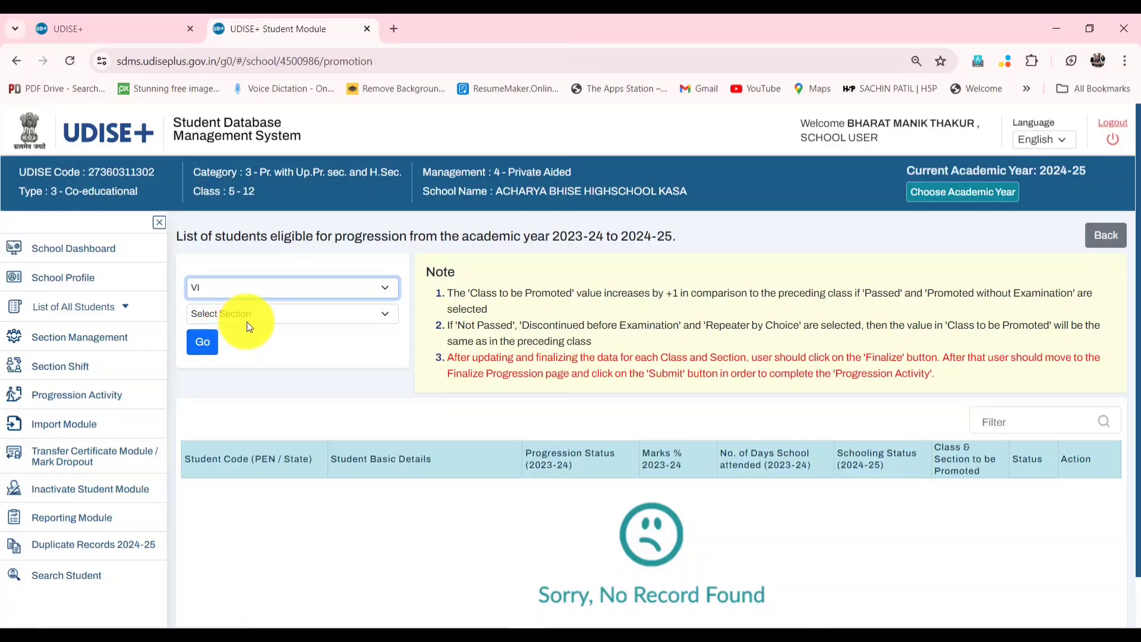
{"action": "left_click", "coordinate": [251, 319]}
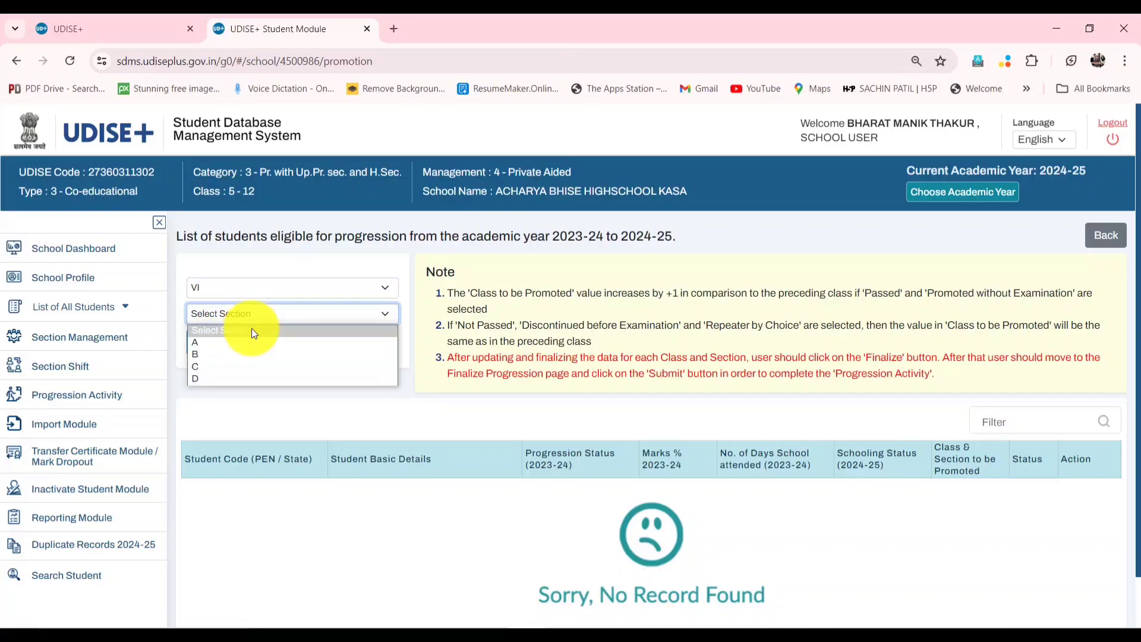
{"action": "left_click", "coordinate": [243, 377]}
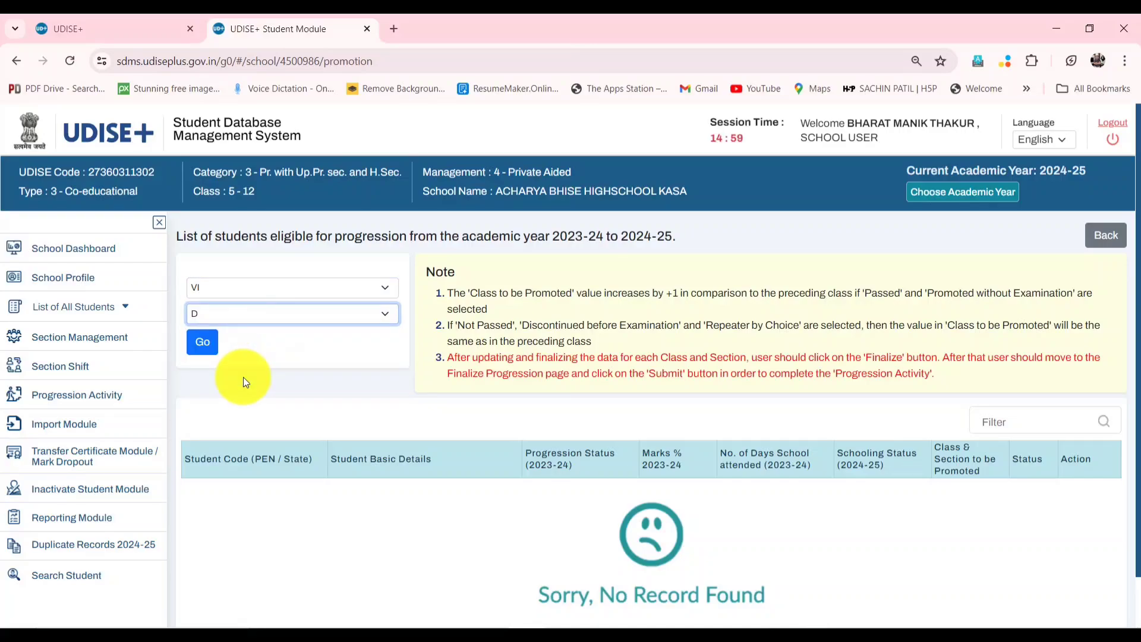
{"action": "left_click", "coordinate": [208, 343]}
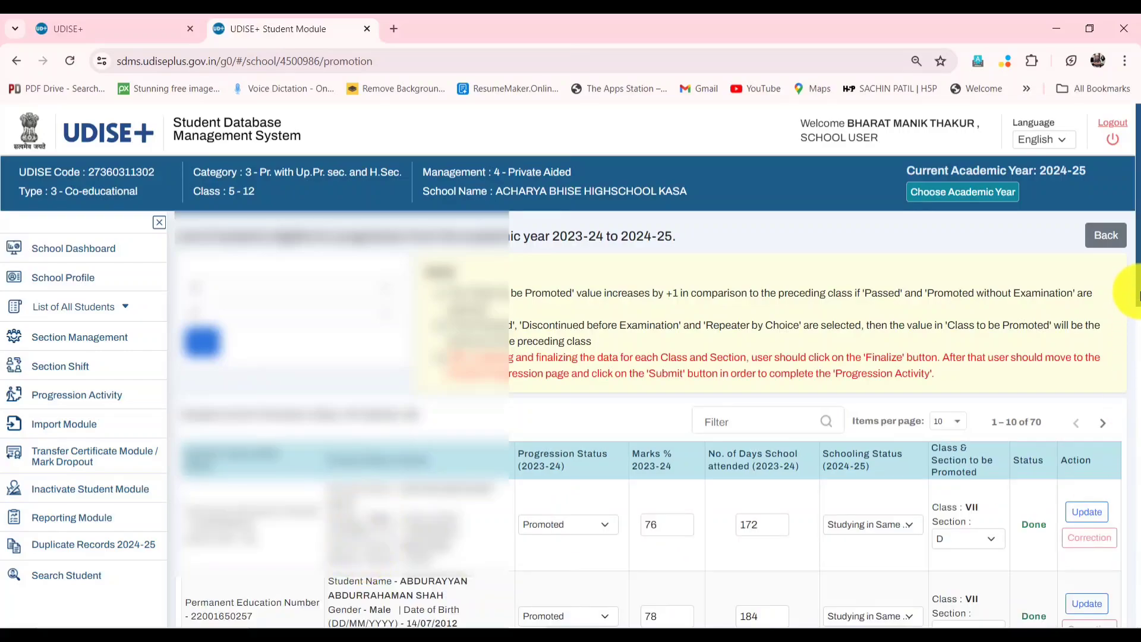
Show 100 students per page and check each student's progression status down to the end of the list
{"action": "left_click_drag", "start_coordinate": [1138, 294], "coordinate": [1137, 383]}
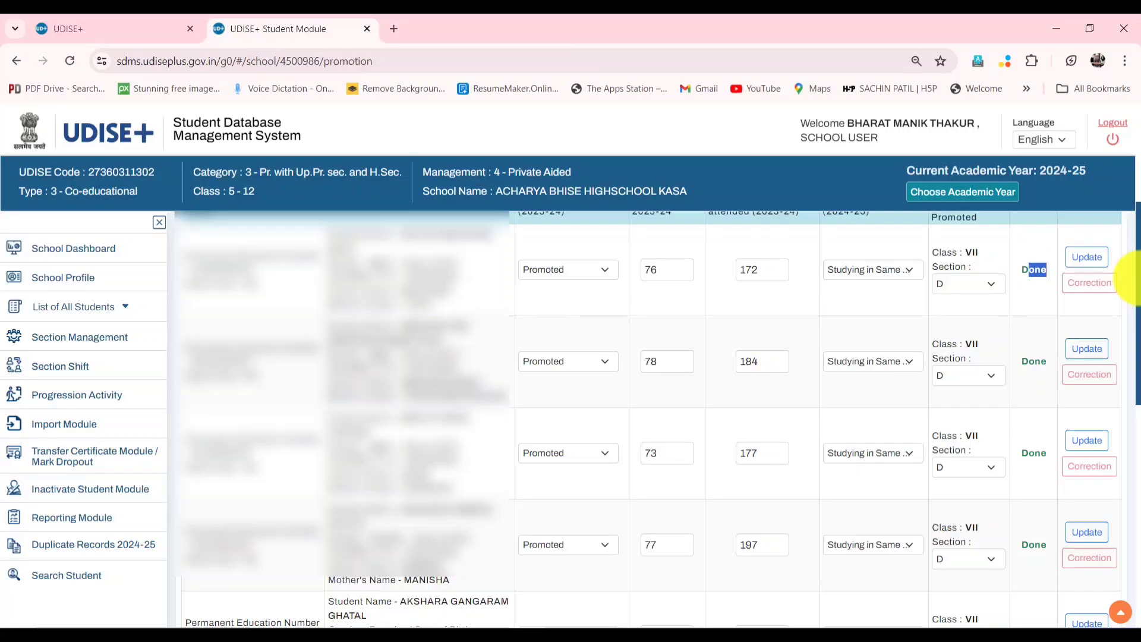
{"action": "left_click_drag", "start_coordinate": [1136, 276], "coordinate": [1122, 534]}
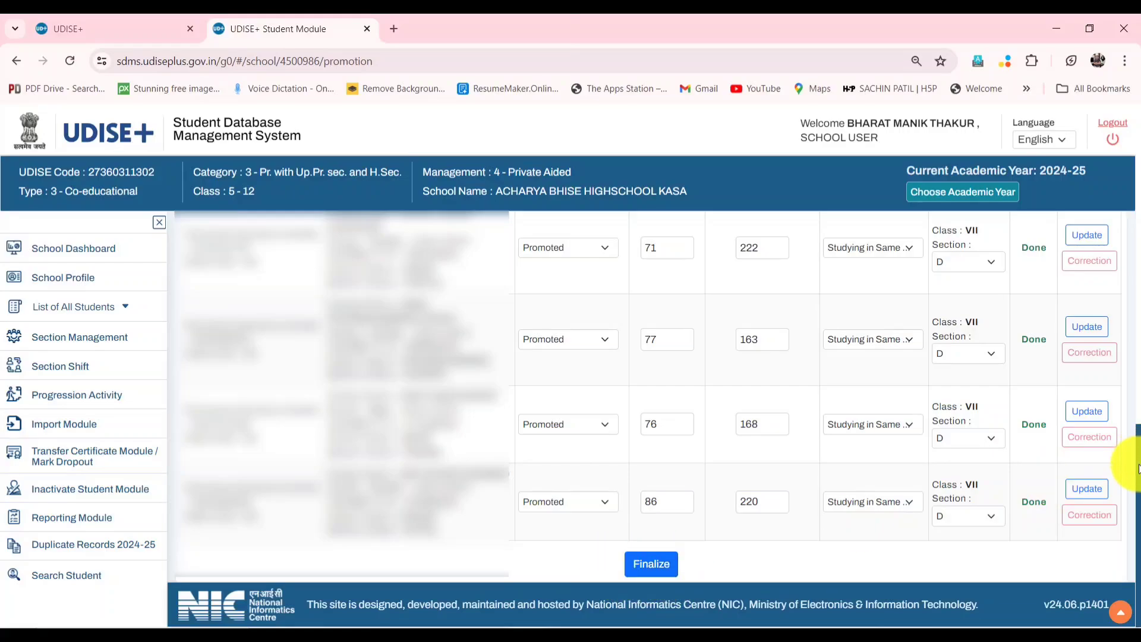
{"action": "left_click_drag", "start_coordinate": [1138, 454], "coordinate": [1136, 145]}
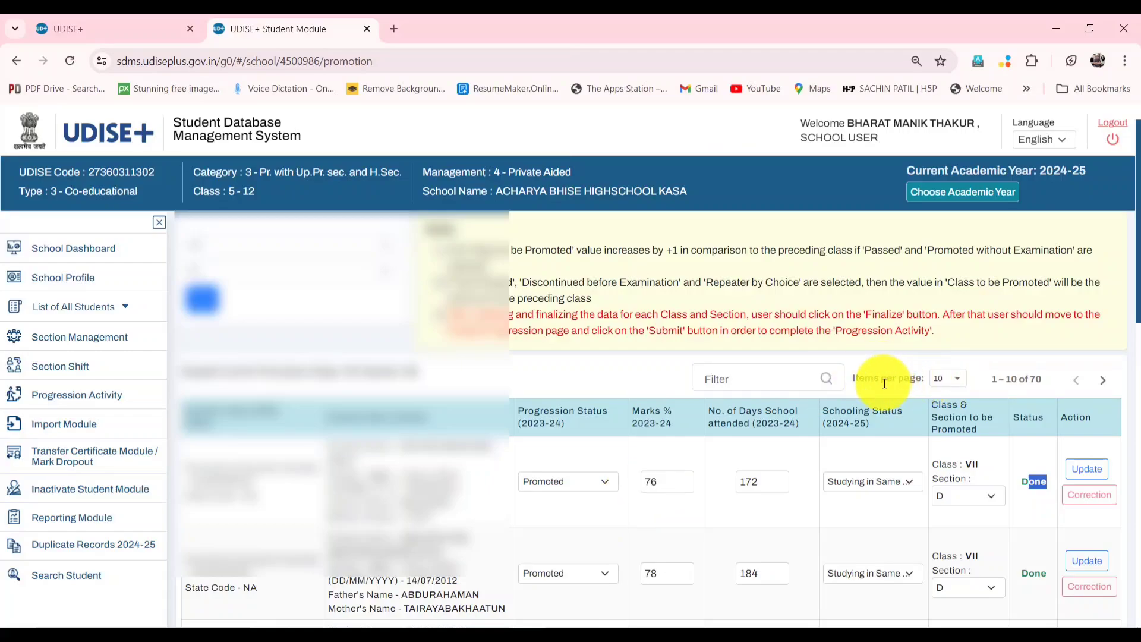
{"action": "left_click", "coordinate": [958, 385]}
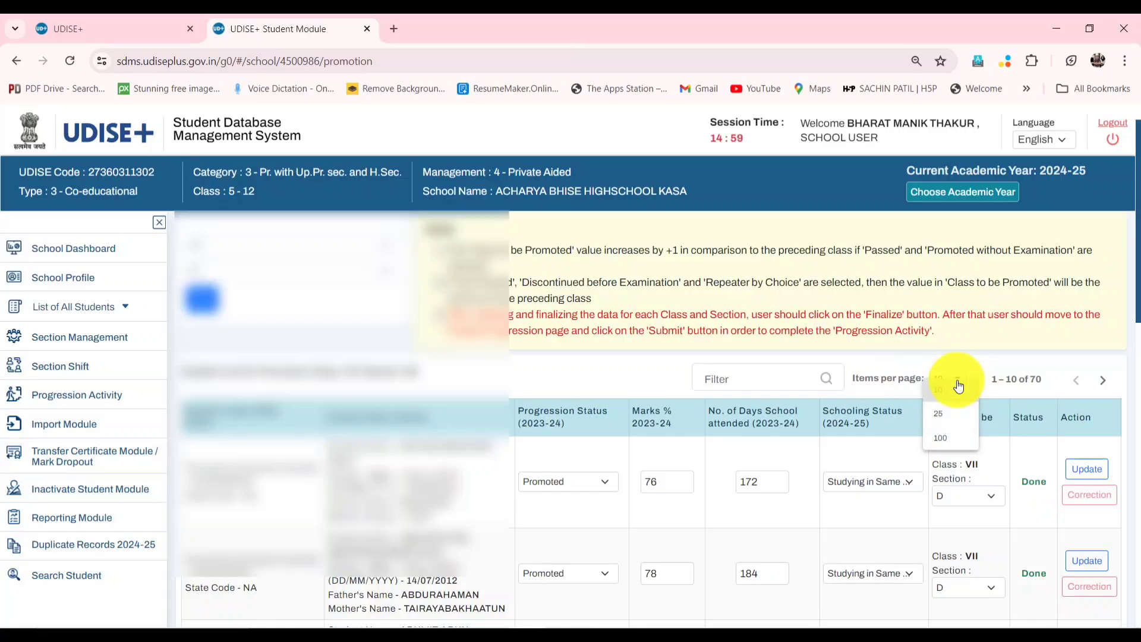
{"action": "left_click", "coordinate": [949, 446]}
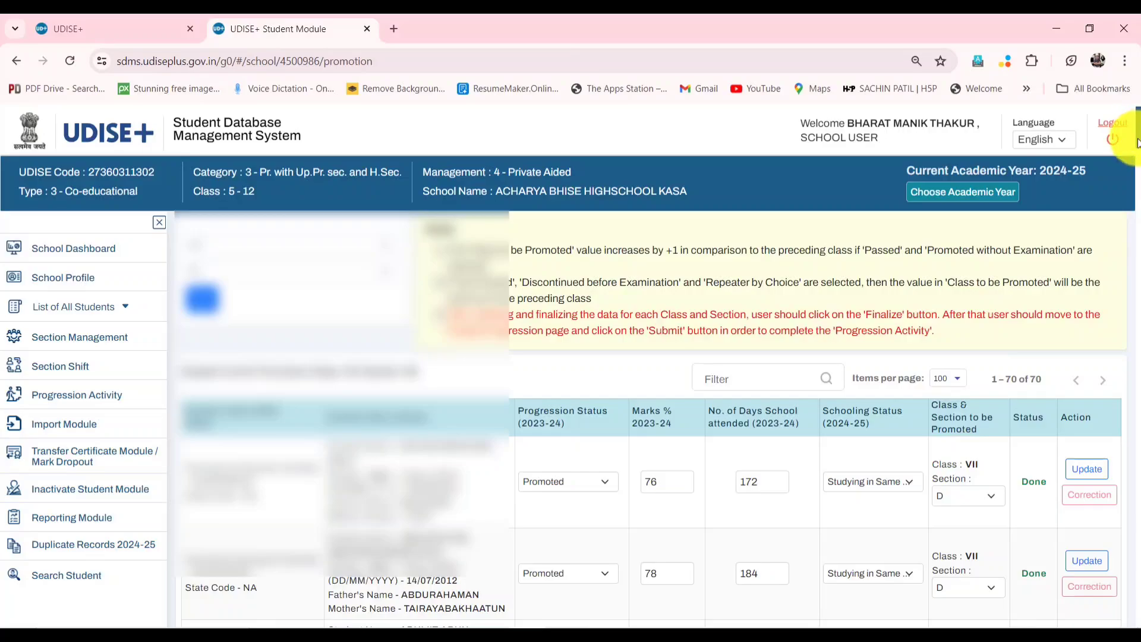
{"action": "left_click_drag", "start_coordinate": [1139, 144], "coordinate": [1137, 588]}
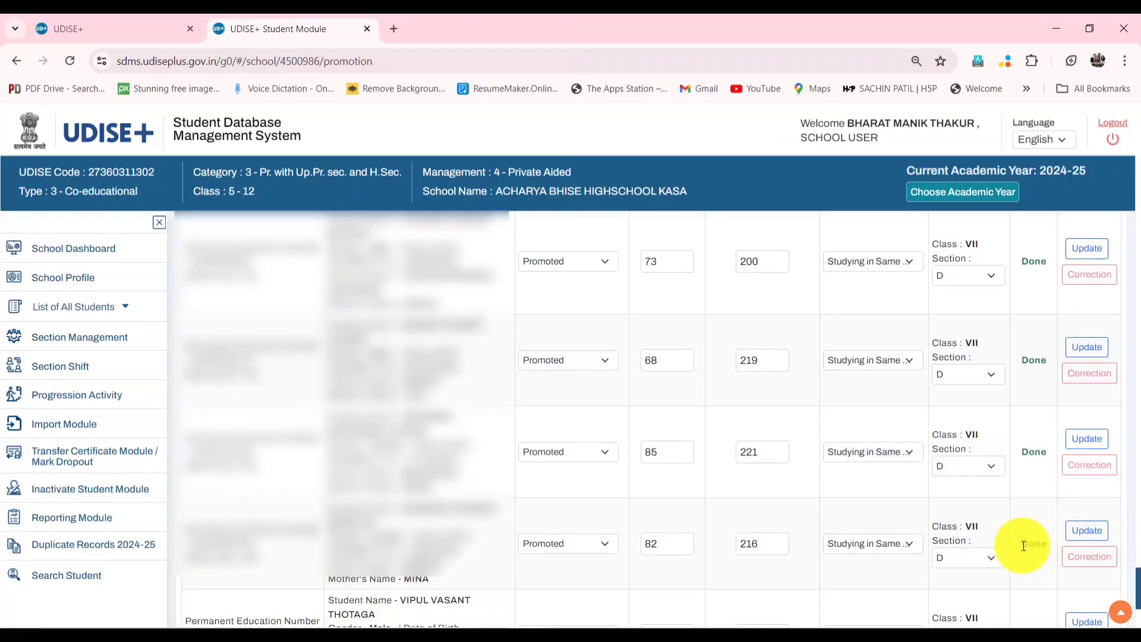
{"action": "left_click_drag", "start_coordinate": [1023, 546], "coordinate": [1048, 548]}
{"action": "left_click", "coordinate": [1050, 548]}
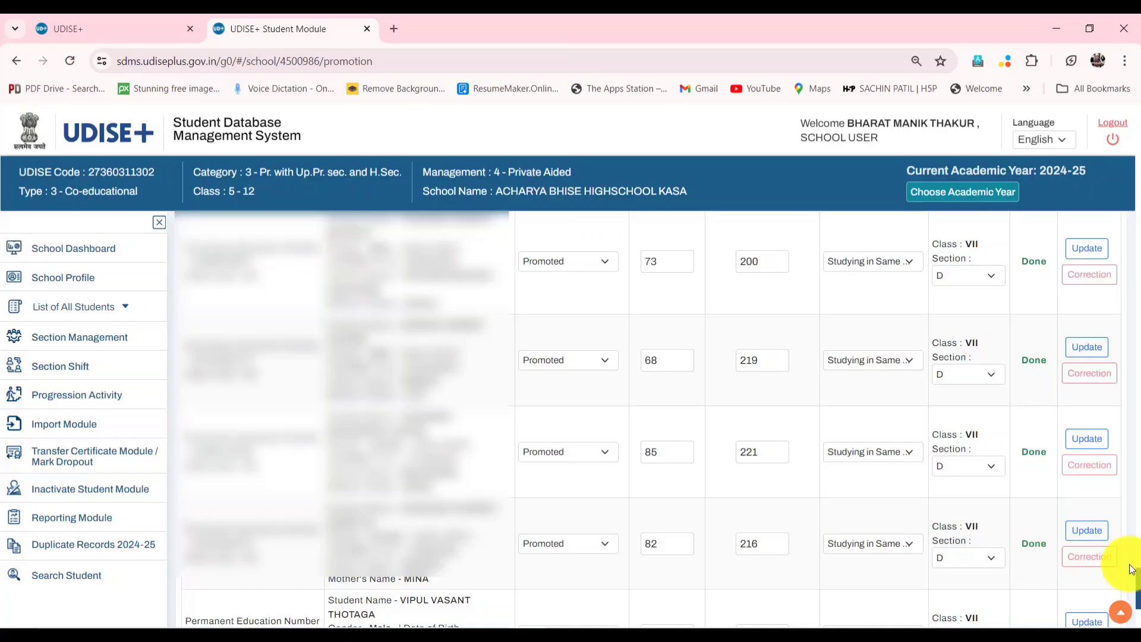
{"action": "left_click_drag", "start_coordinate": [1139, 581], "coordinate": [1139, 605]}
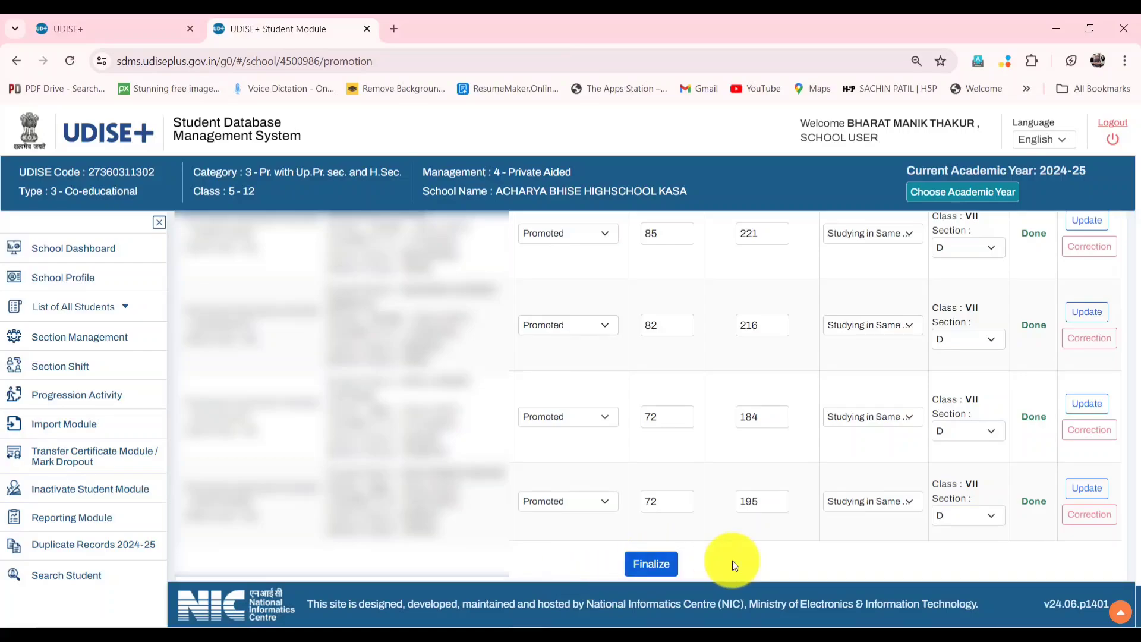
Finalize the progression of Class VI, Section D, reviewing the student statistics before confirming the freeze
{"action": "left_click", "coordinate": [652, 566]}
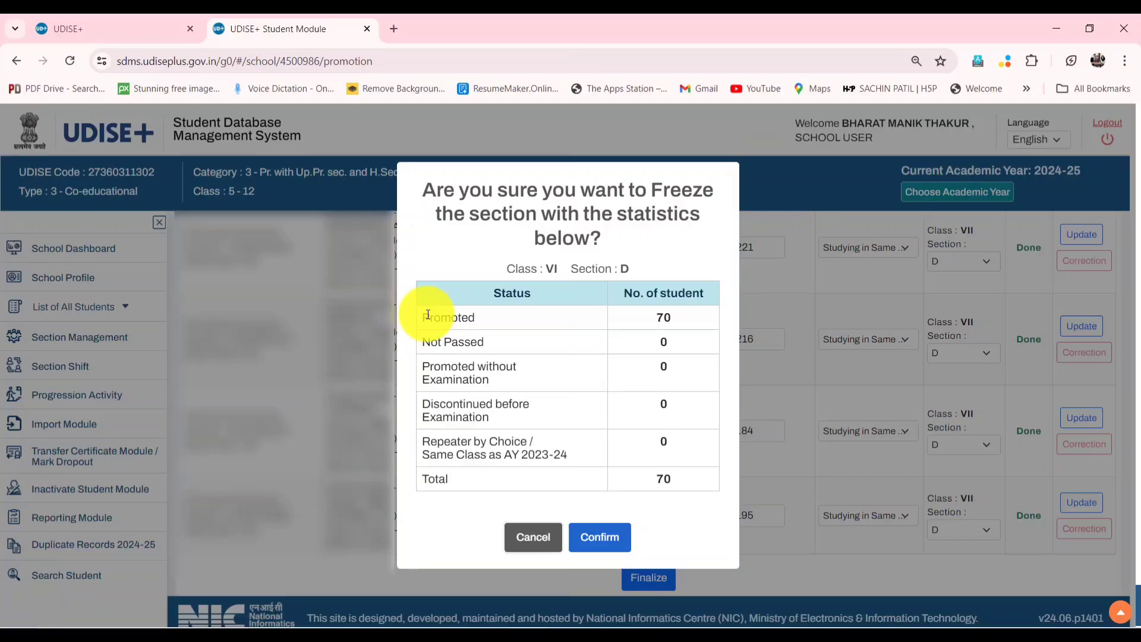
{"action": "left_click_drag", "start_coordinate": [429, 317], "coordinate": [478, 318]}
{"action": "left_click", "coordinate": [479, 318]}
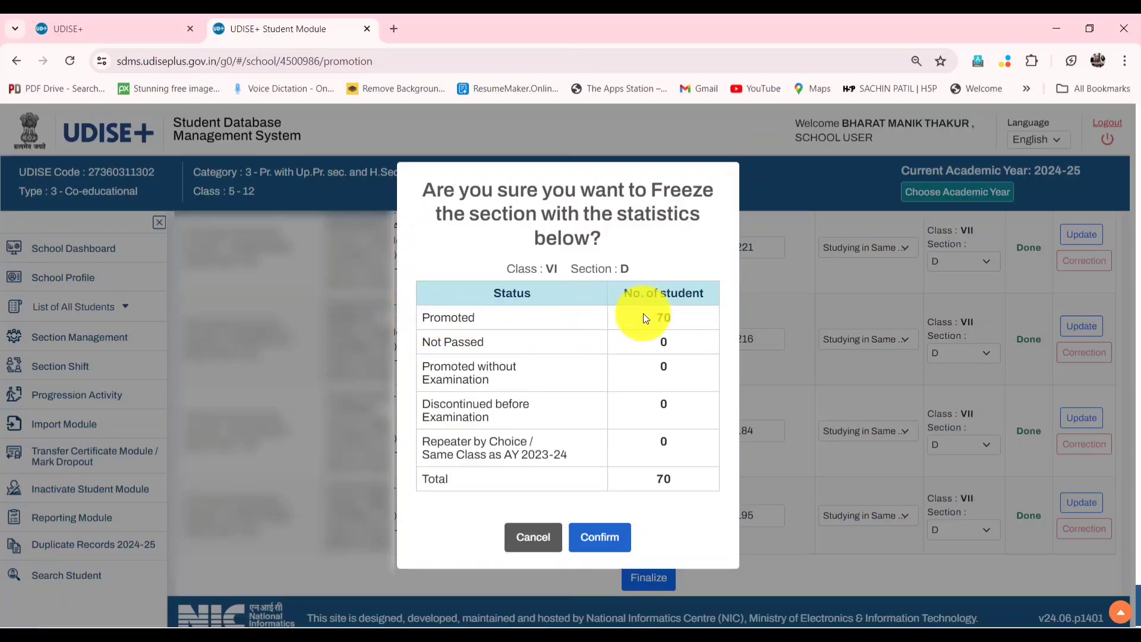
{"action": "left_click_drag", "start_coordinate": [419, 341], "coordinate": [491, 350]}
{"action": "left_click", "coordinate": [493, 347]}
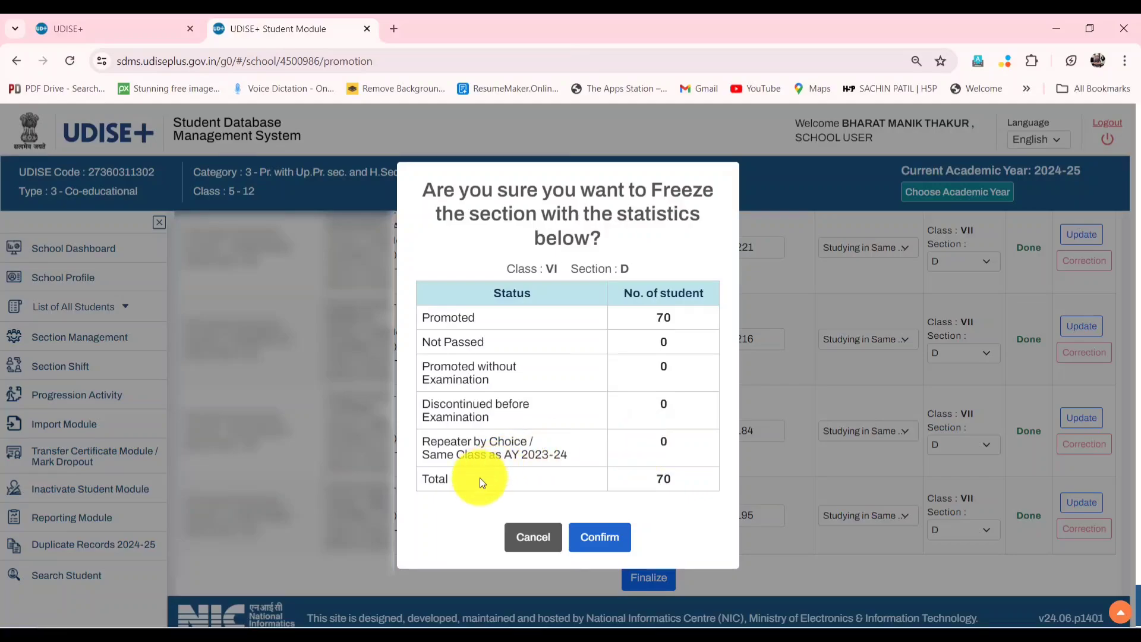
{"action": "left_click_drag", "start_coordinate": [643, 473], "coordinate": [680, 476]}
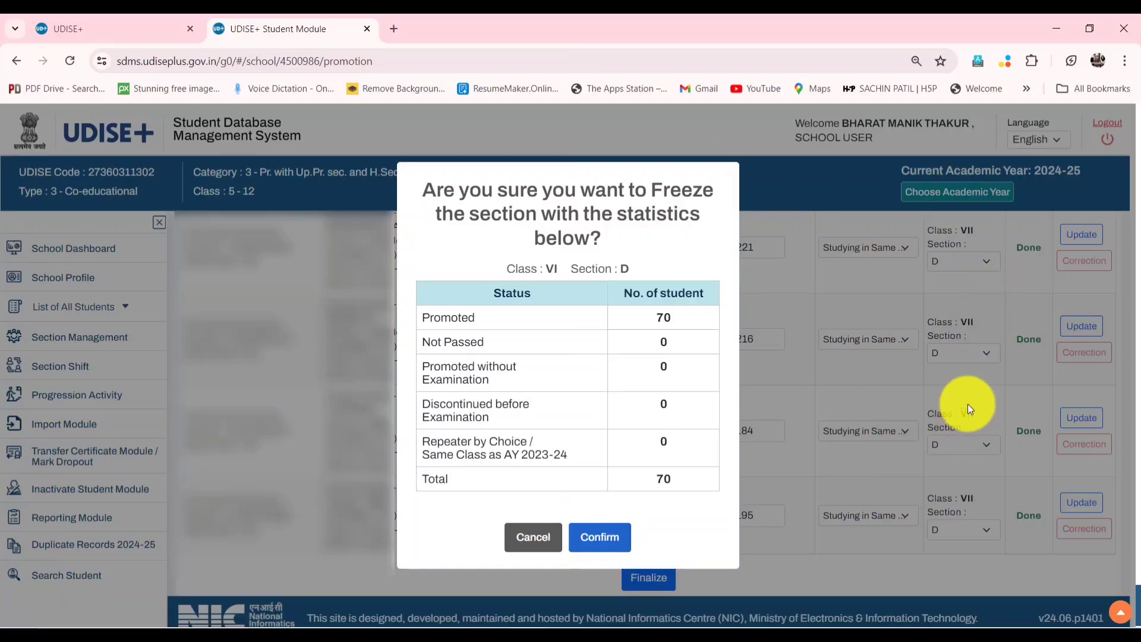
{"action": "left_click", "coordinate": [594, 541]}
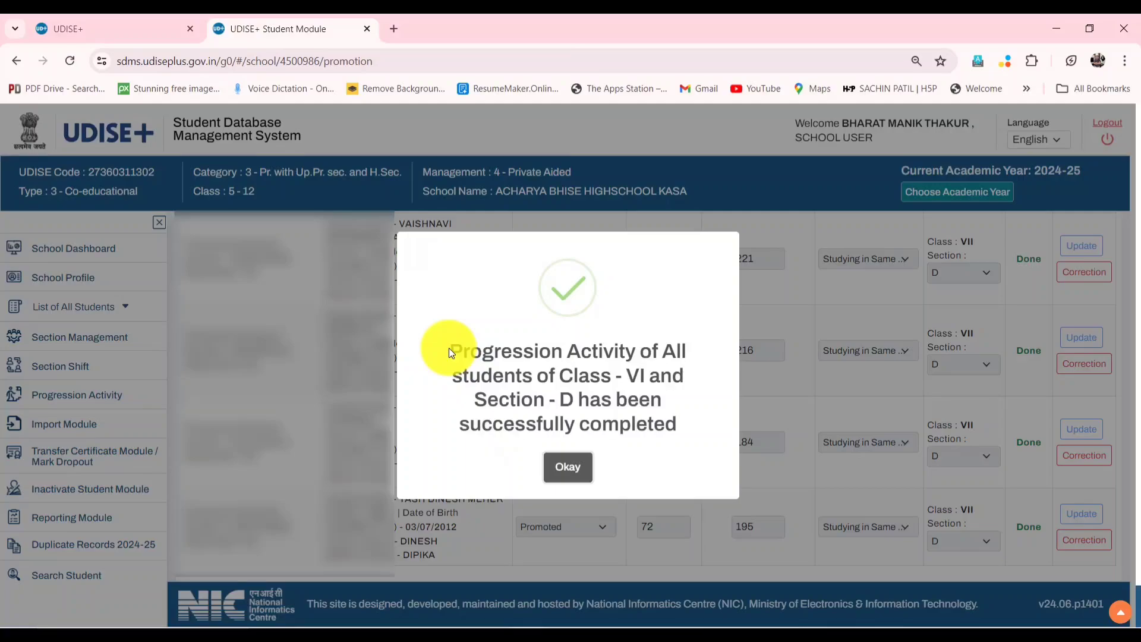
{"action": "left_click_drag", "start_coordinate": [448, 347], "coordinate": [626, 375]}
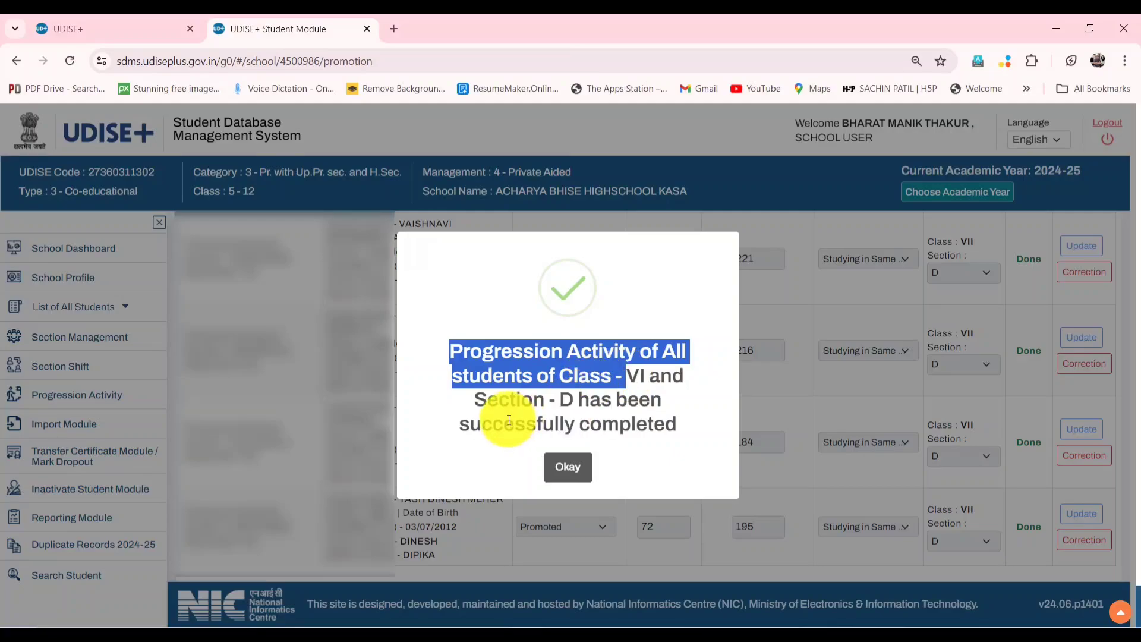
{"action": "left_click", "coordinate": [683, 423]}
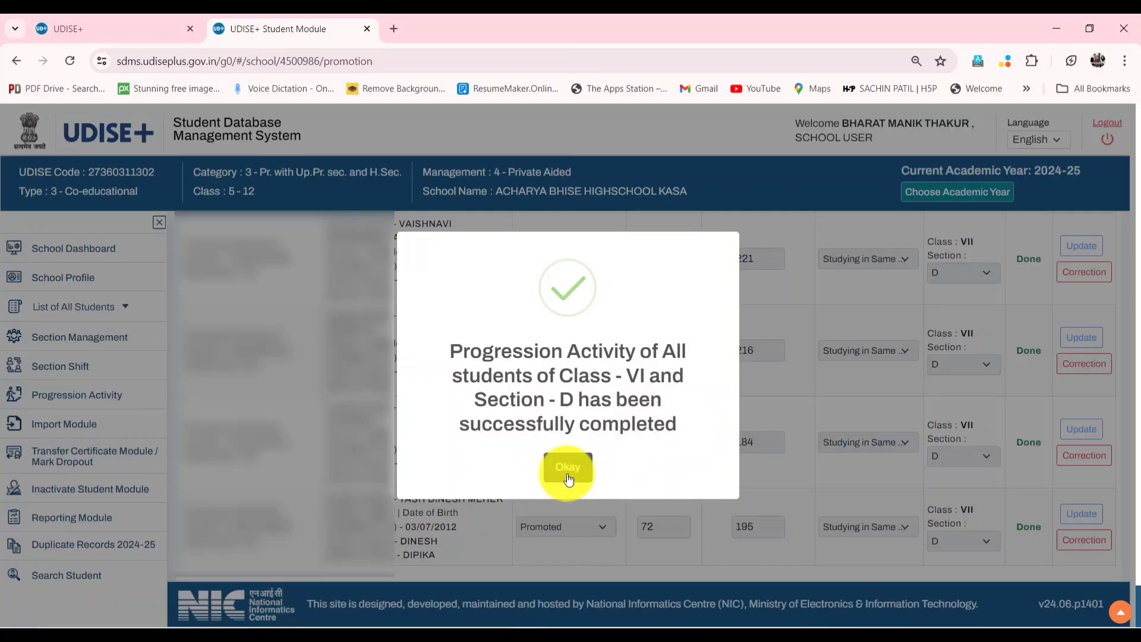
{"action": "left_click", "coordinate": [567, 468]}
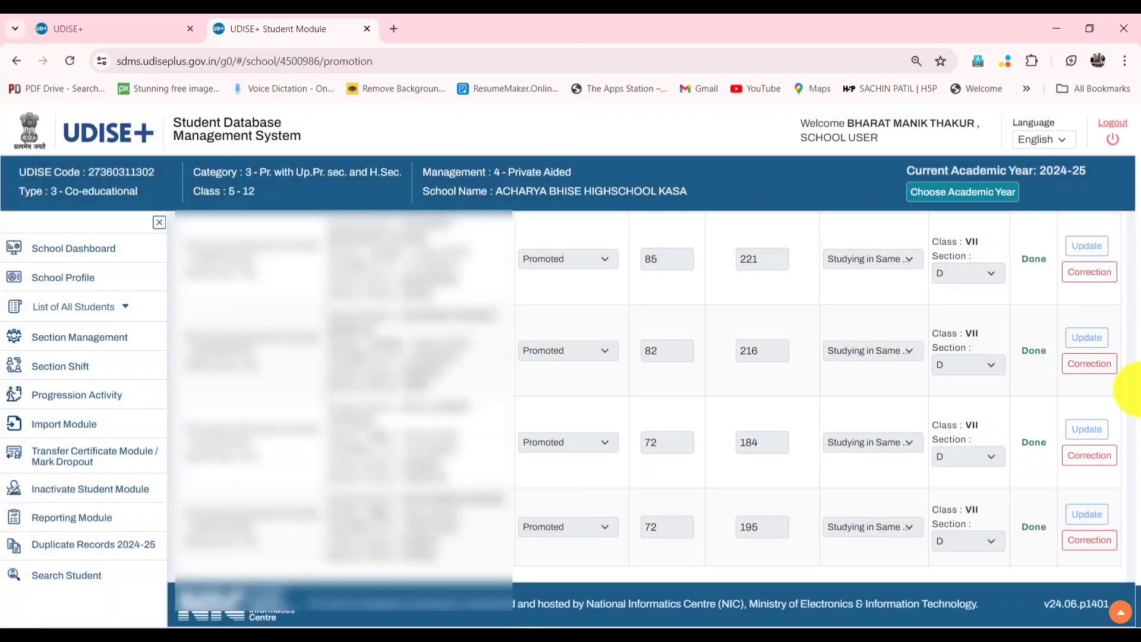
Review the finalized Class VI, Section D student list and read the notice above the table
{"action": "scroll", "coordinate": [1131, 389], "scroll_direction": "down", "scroll_amount": 10}
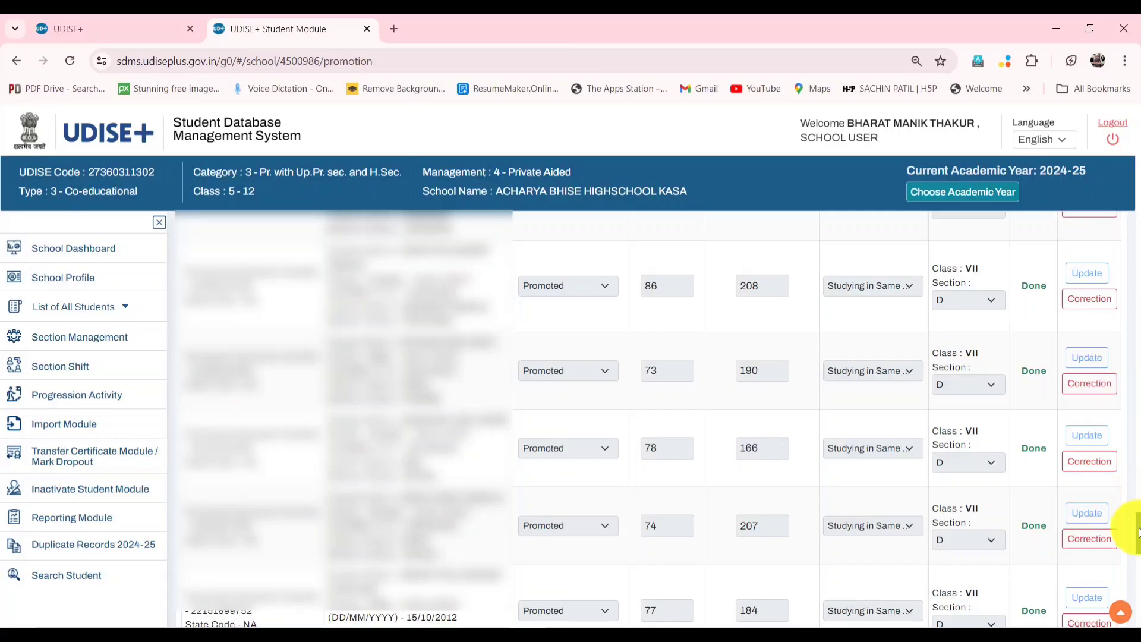
{"action": "left_click_drag", "start_coordinate": [1137, 533], "coordinate": [1133, 609]}
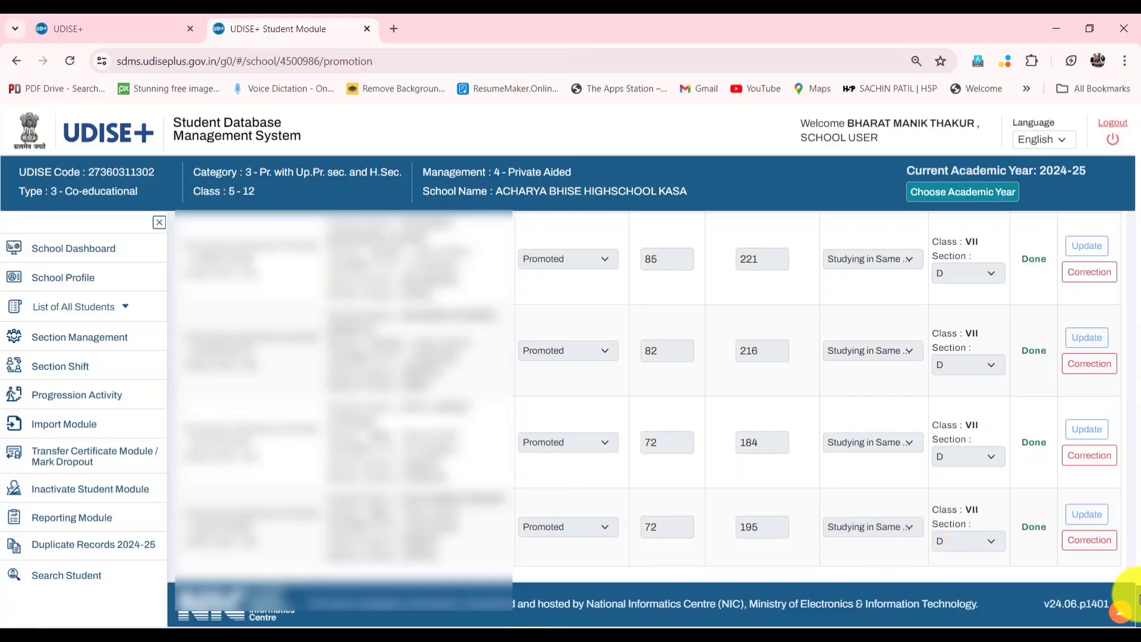
{"action": "left_click_drag", "start_coordinate": [1138, 591], "coordinate": [1137, 107]}
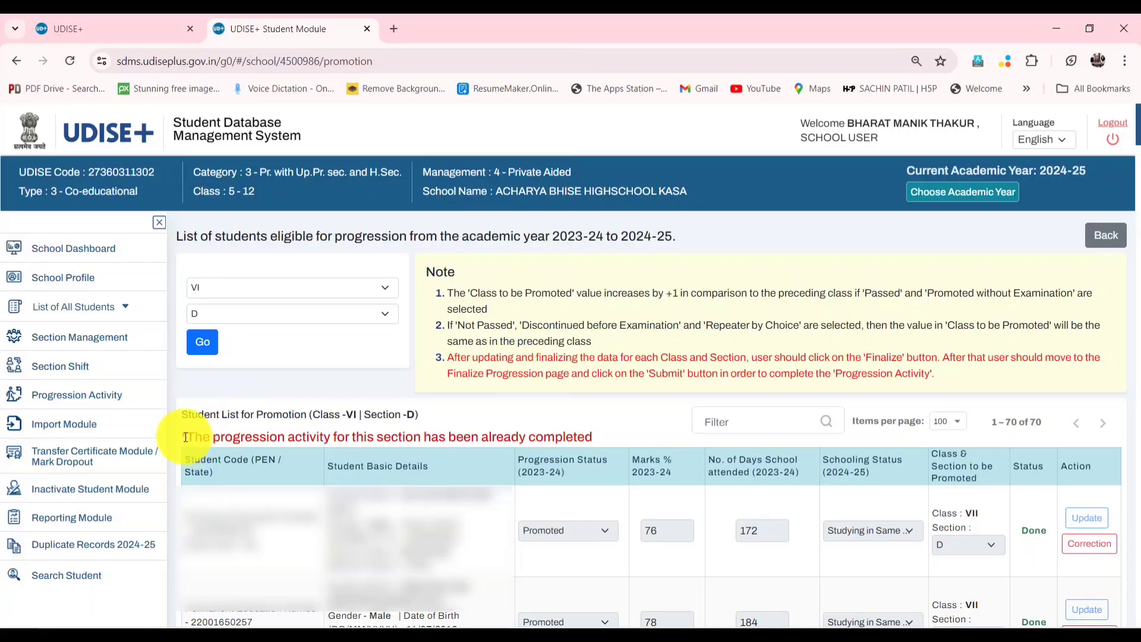
{"action": "left_click_drag", "start_coordinate": [185, 437], "coordinate": [288, 444]}
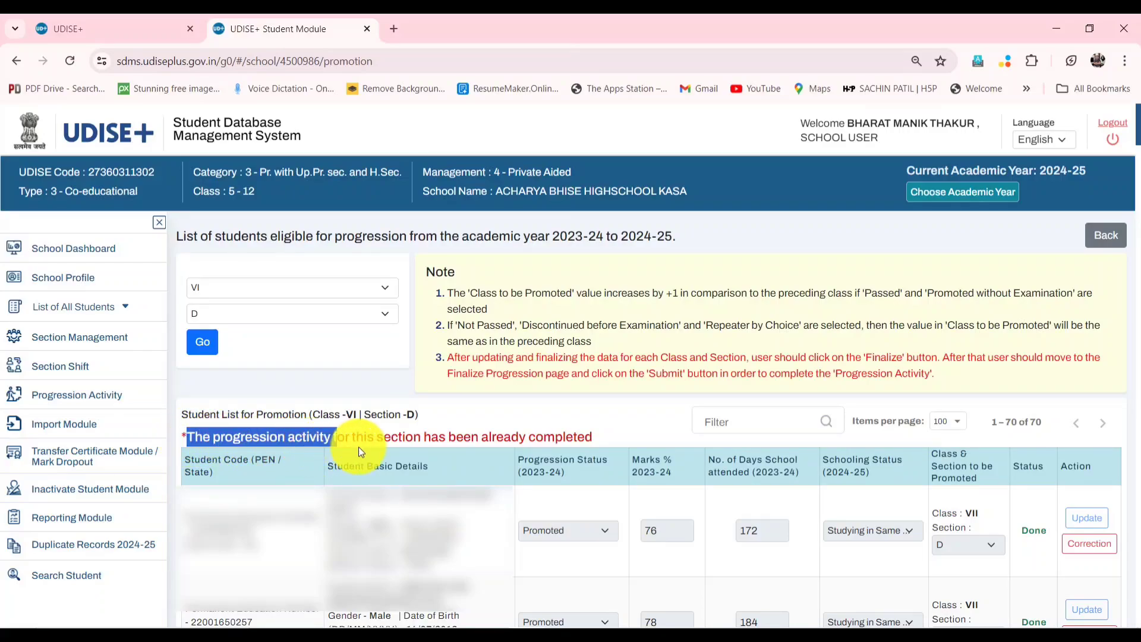
{"action": "left_click_drag", "start_coordinate": [423, 446], "coordinate": [629, 434]}
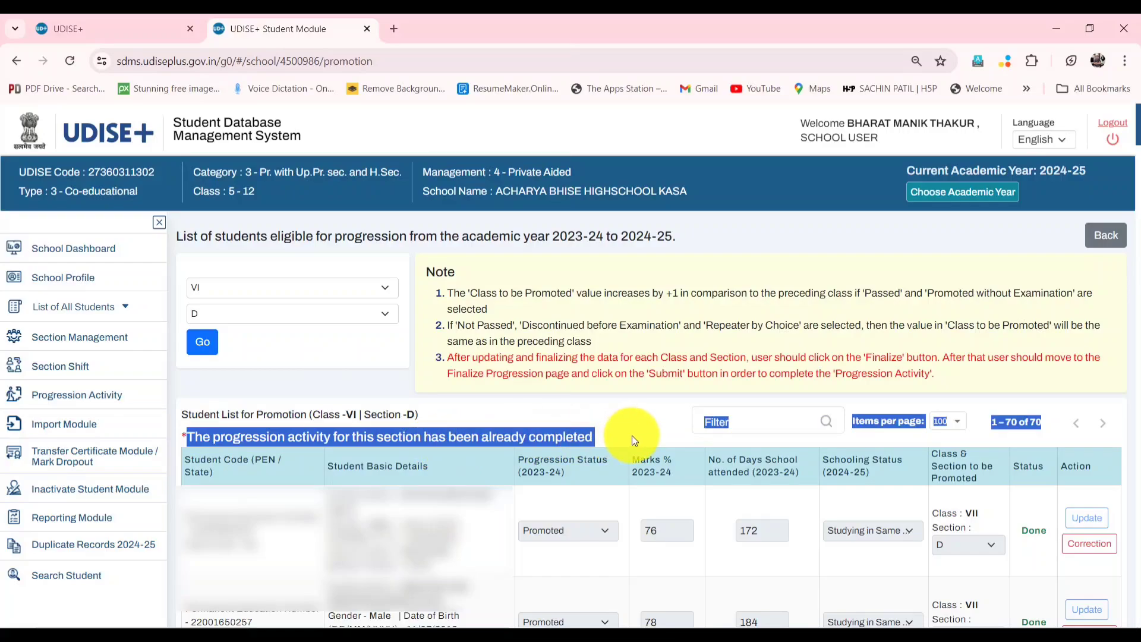
{"action": "left_click", "coordinate": [632, 434]}
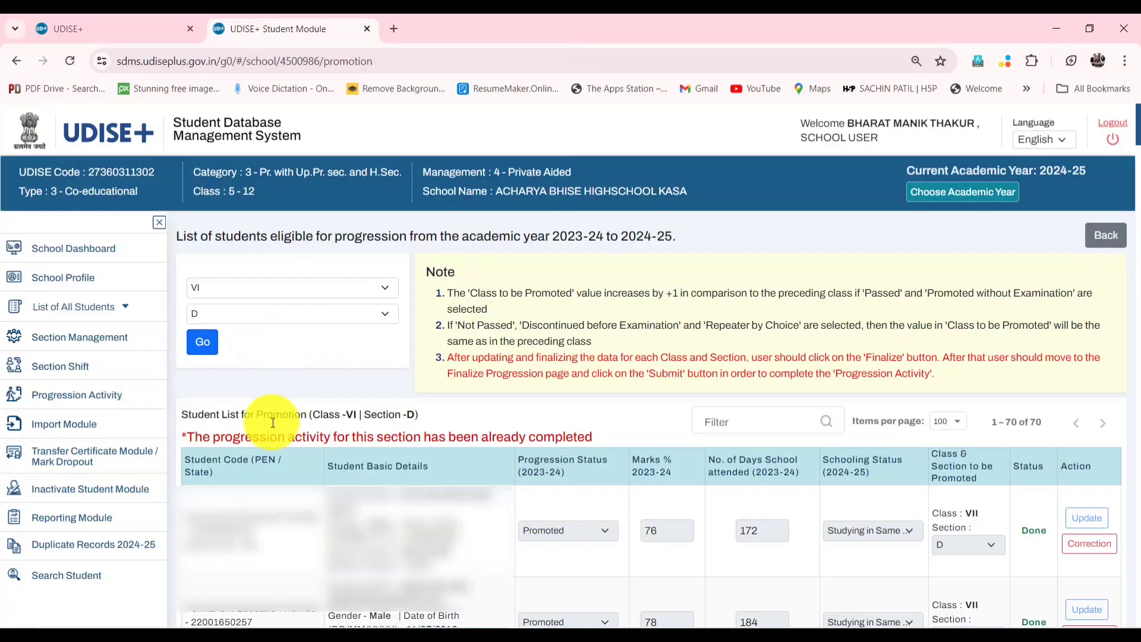
Open Finalize Progression for academic year 2023-24 and accept the declaration that the data is free from errors and inconsistencies
{"action": "left_click", "coordinate": [97, 404]}
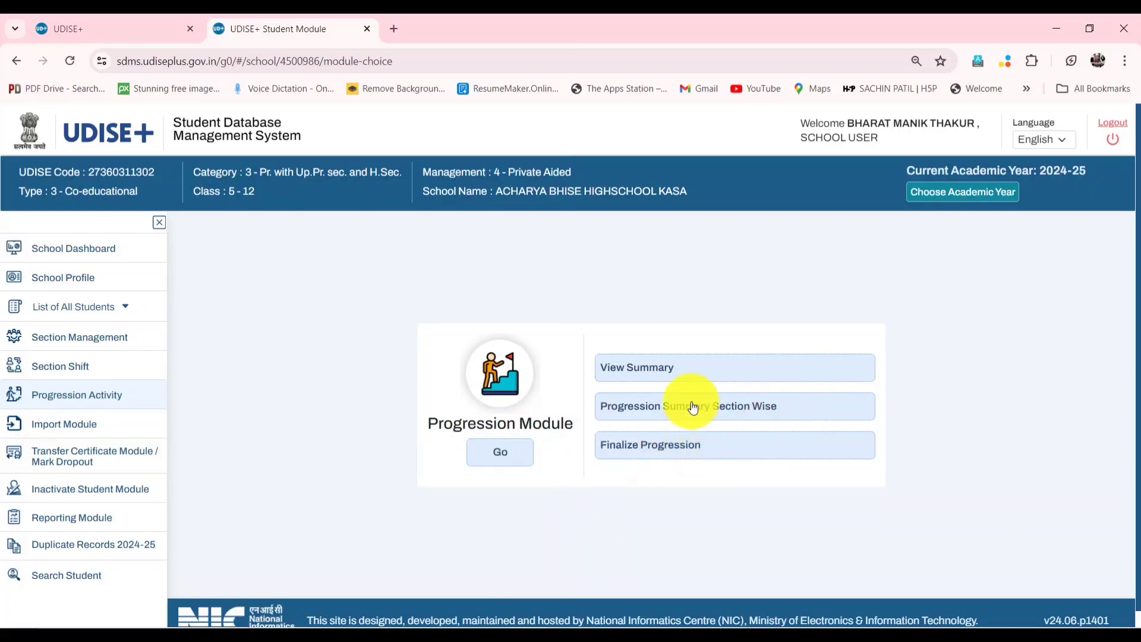
{"action": "left_click_drag", "start_coordinate": [742, 453], "coordinate": [615, 459]}
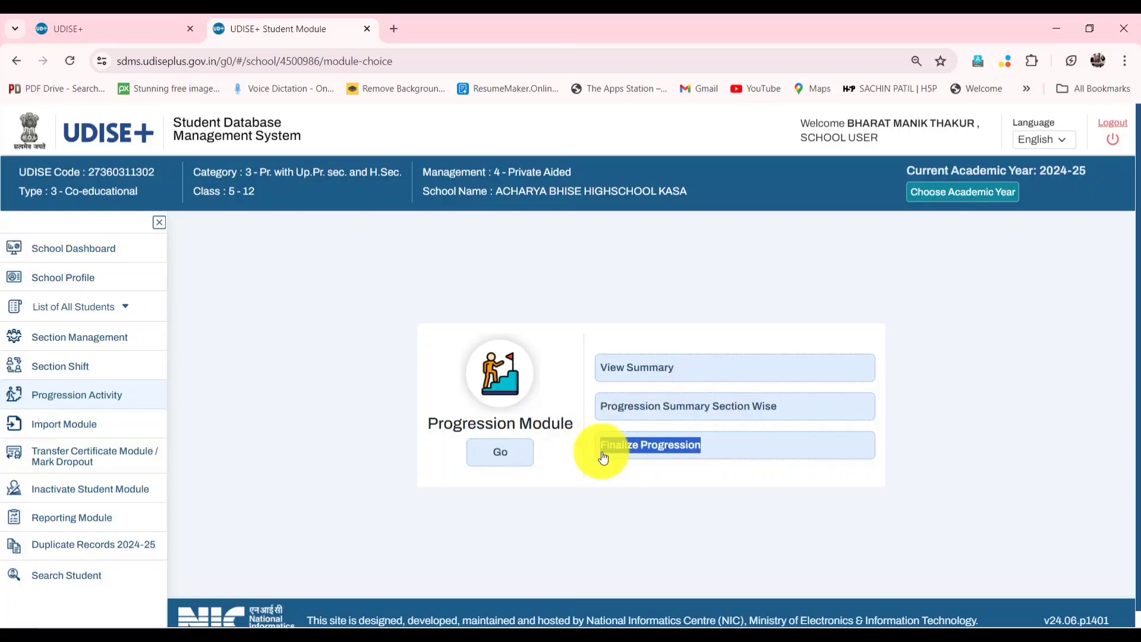
{"action": "left_click", "coordinate": [604, 454]}
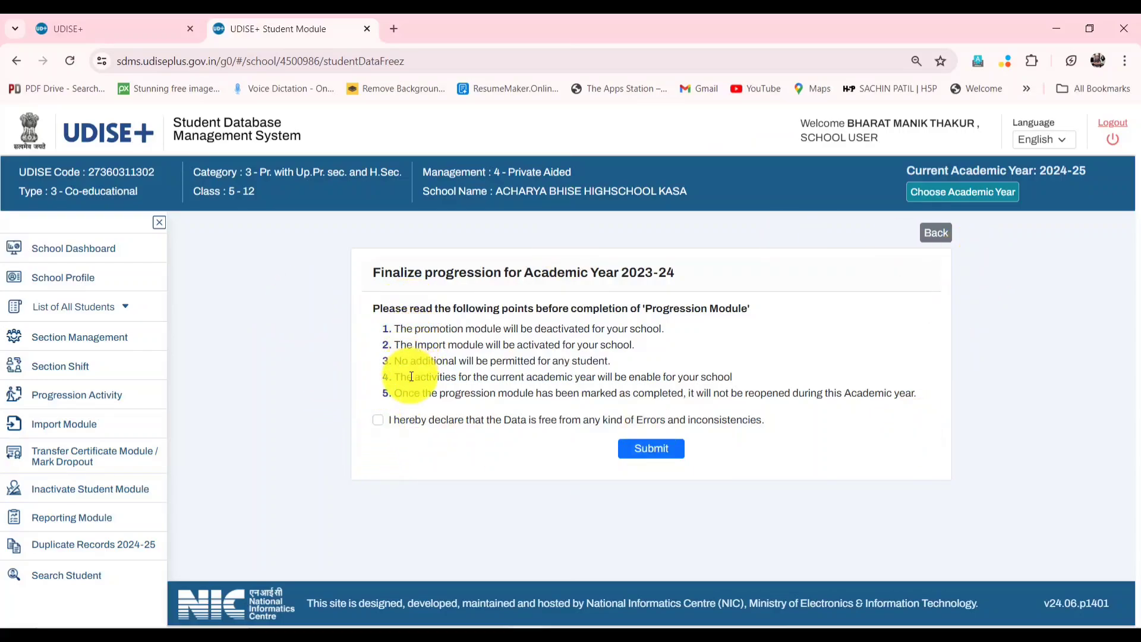
{"action": "left_click", "coordinate": [377, 419]}
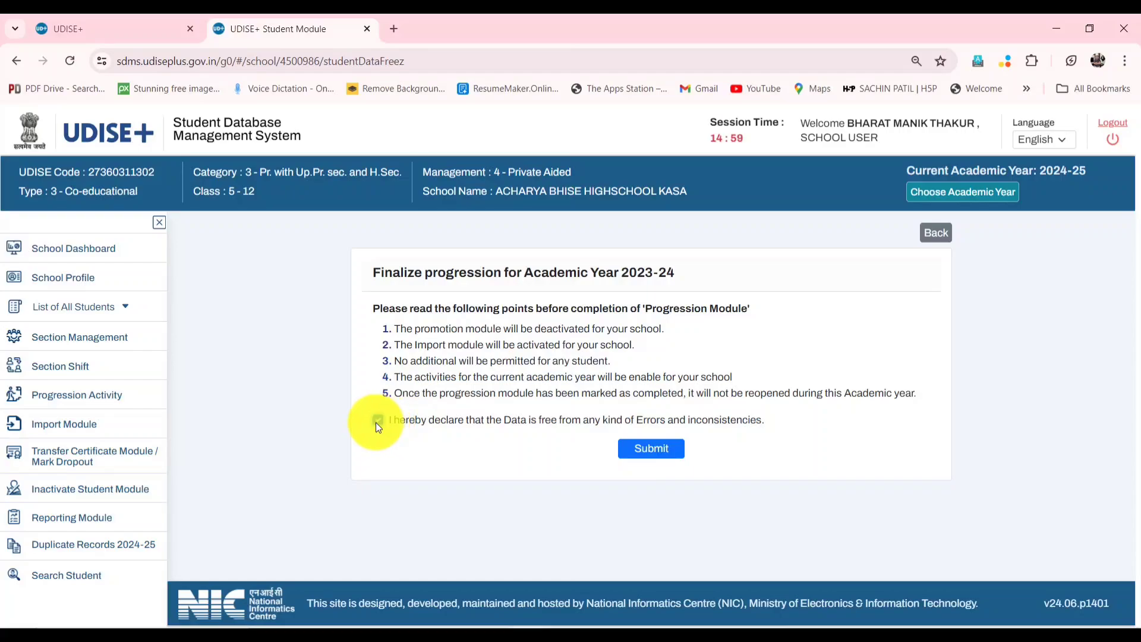